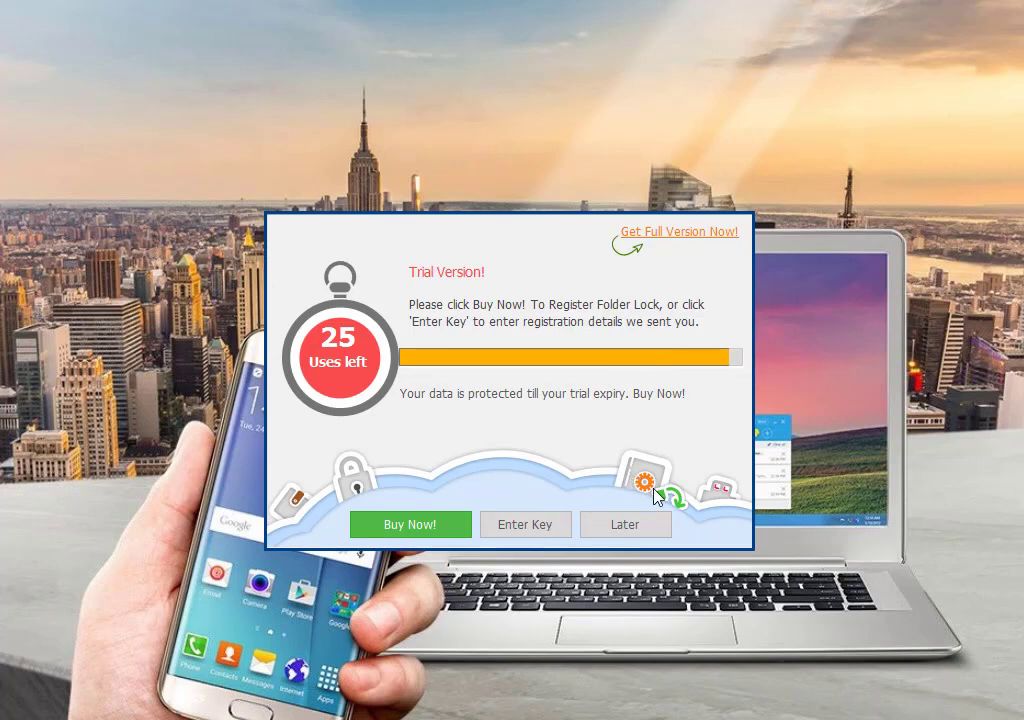
Choose Later on the Trial Version reminder to continue to Folder Lock's main window.
left_click(626, 525)
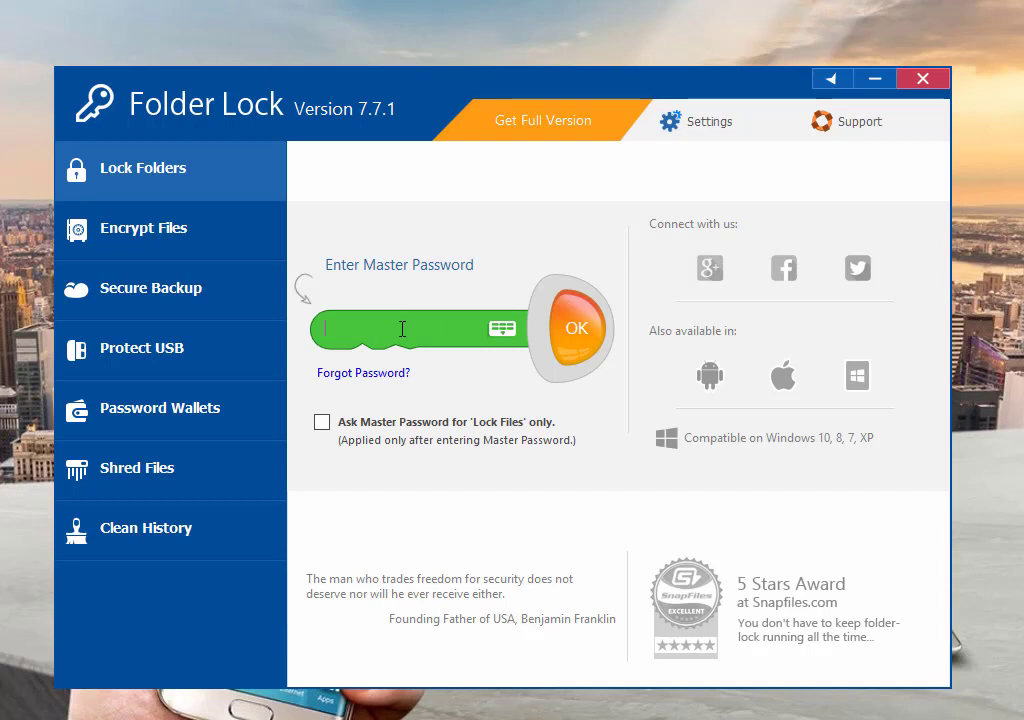
Enter the master password in the key field and confirm it.
type("1234567890")
left_click(576, 346)
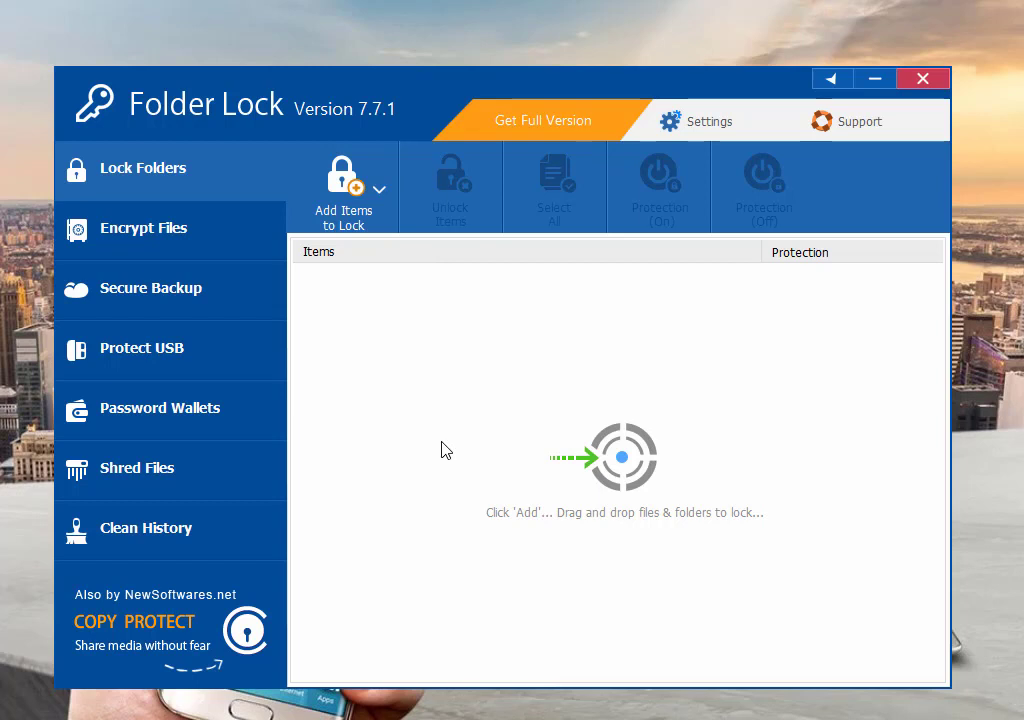
Locate the BSCS 3rd folder on Local Disk (F:) in File Explorer.
left_click(378, 190)
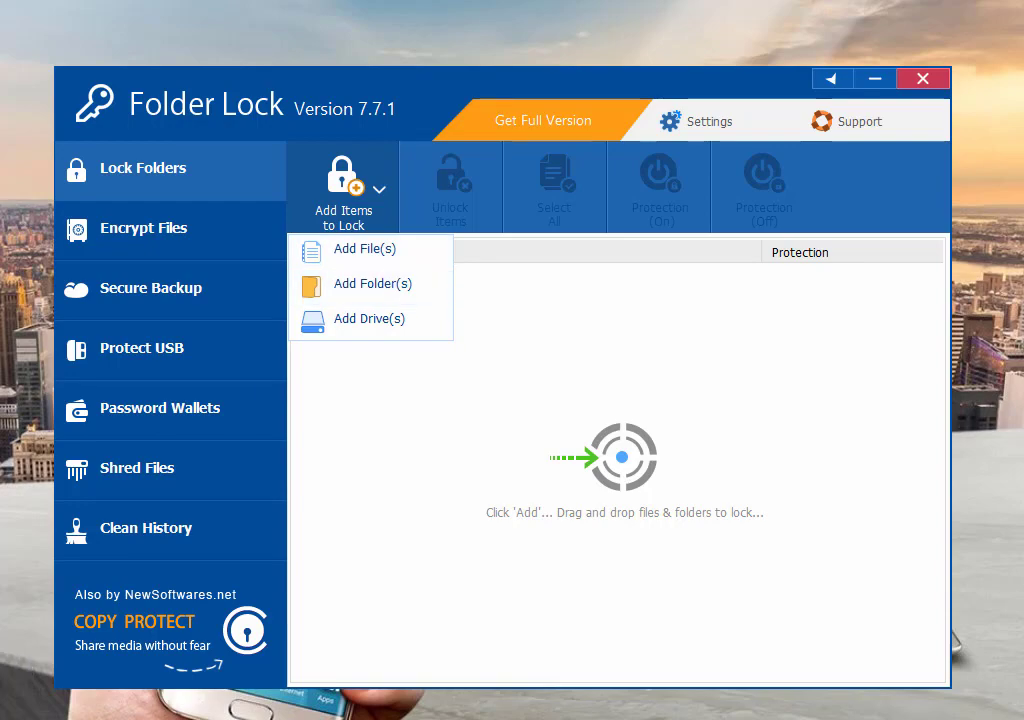
key("super")
left_click(281, 663)
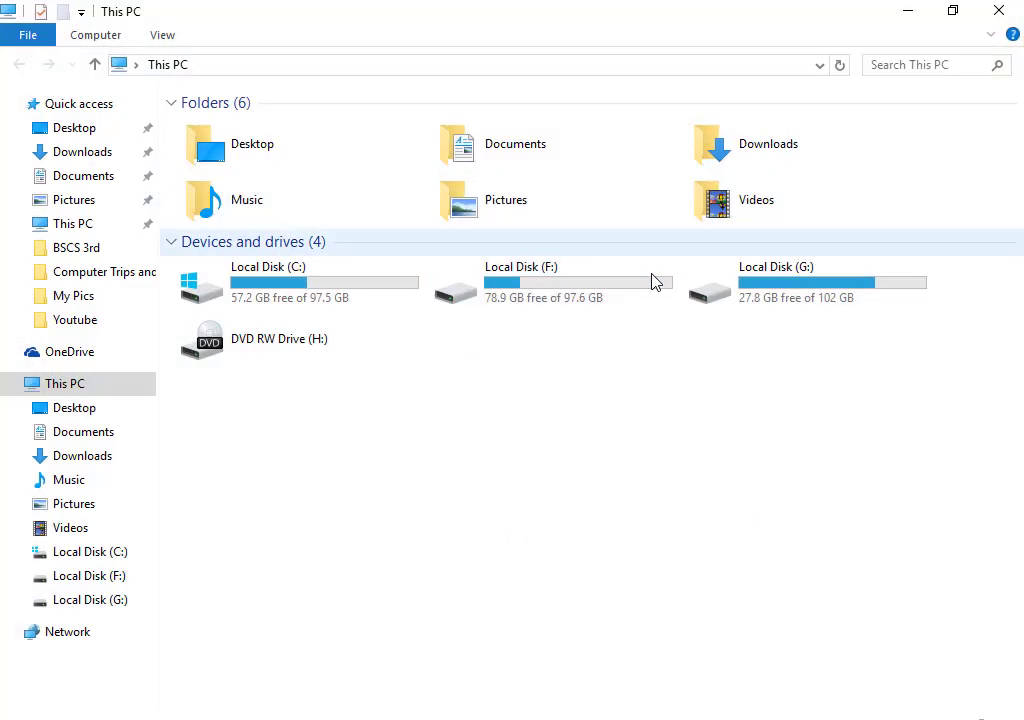
double_click(580, 286)
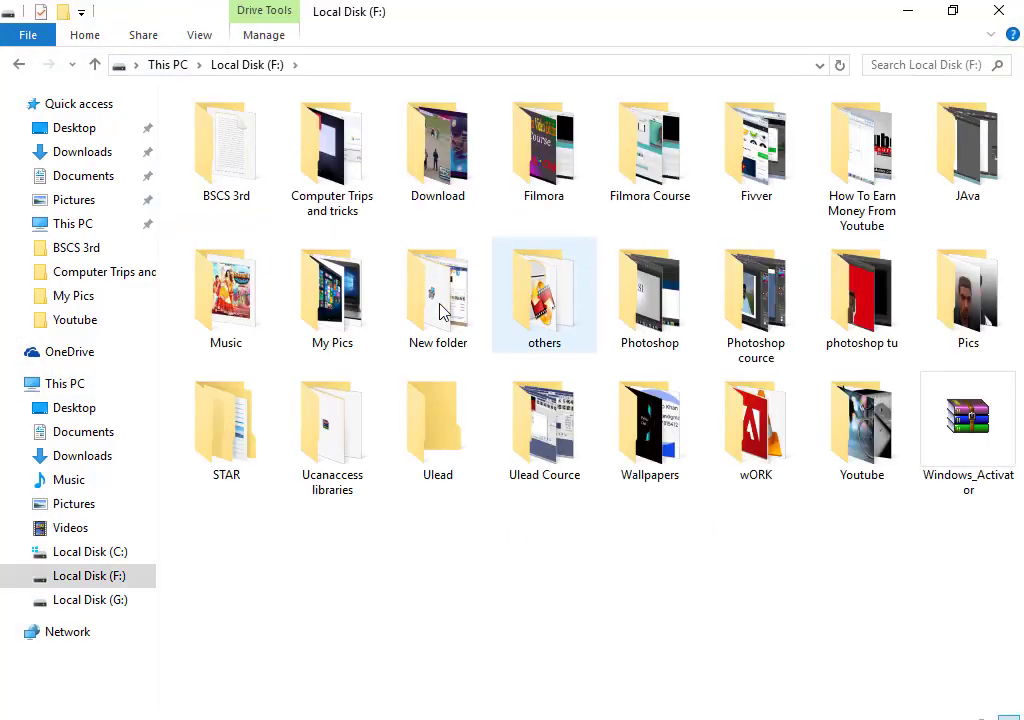
left_click(224, 172)
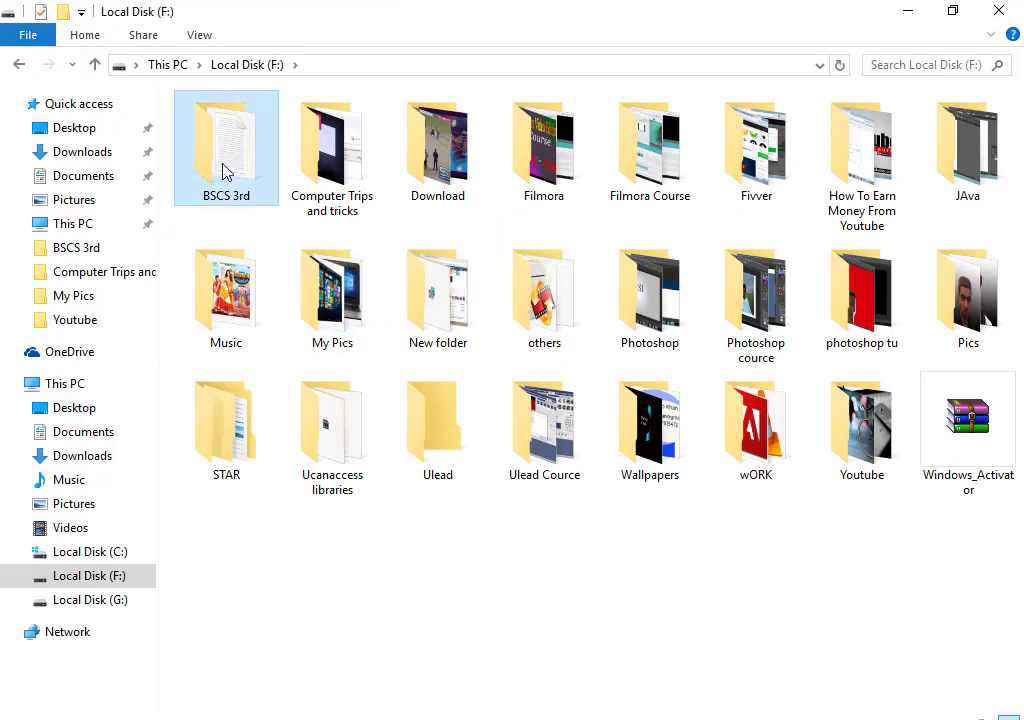
left_click(998, 9)
Add F:\BSCS 3rd as a locked folder in Folder Lock.
left_click(377, 190)
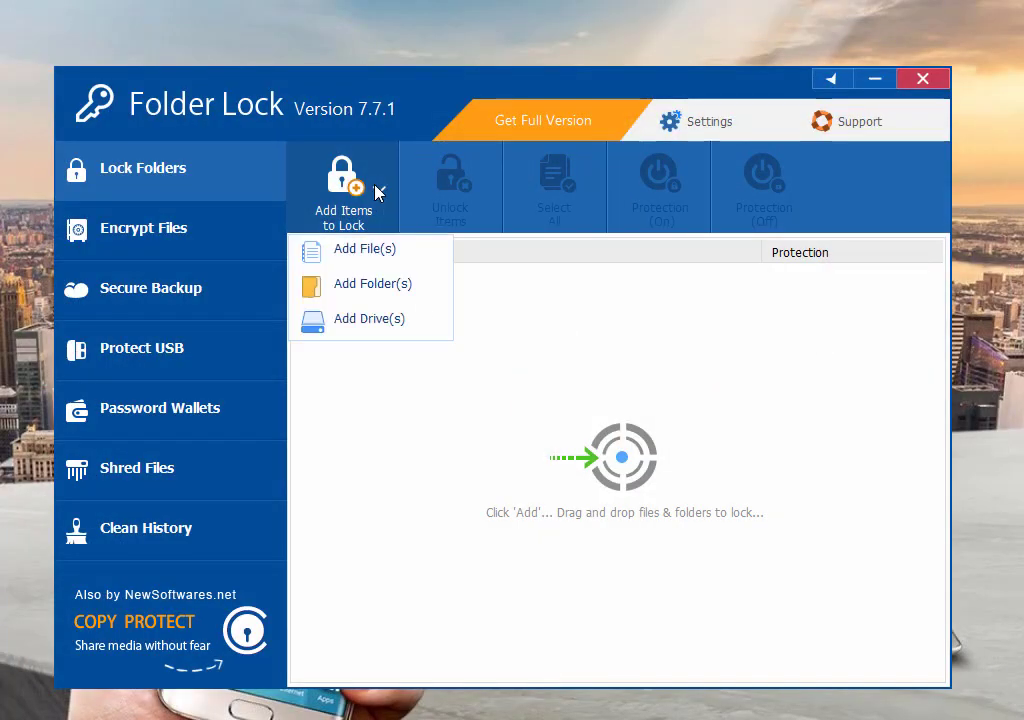
left_click(368, 288)
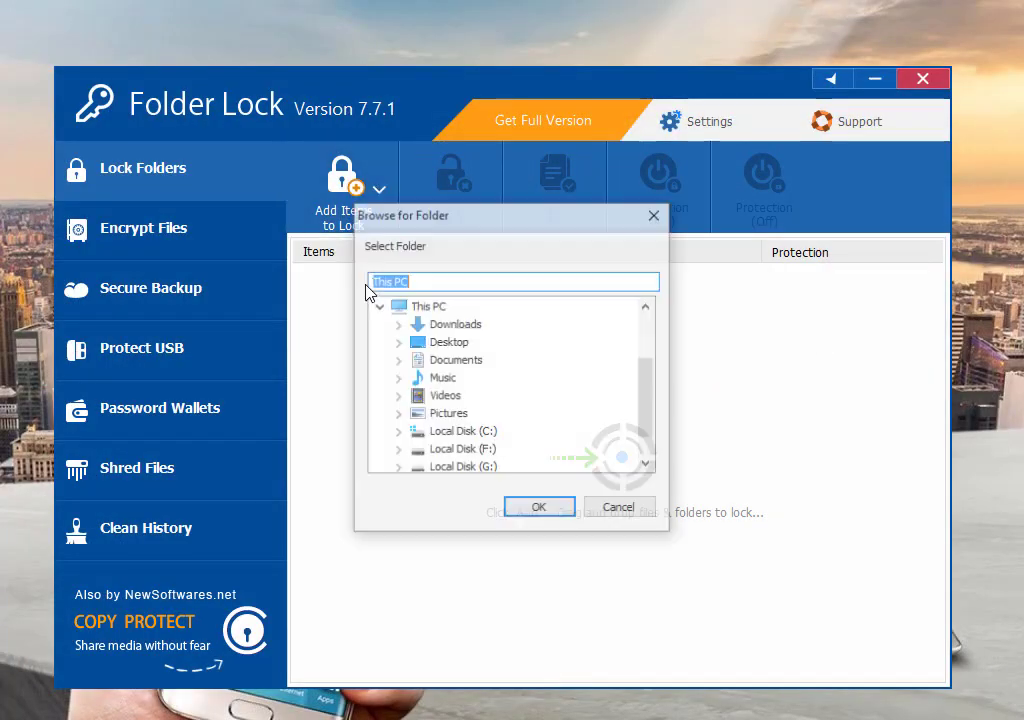
double_click(463, 451)
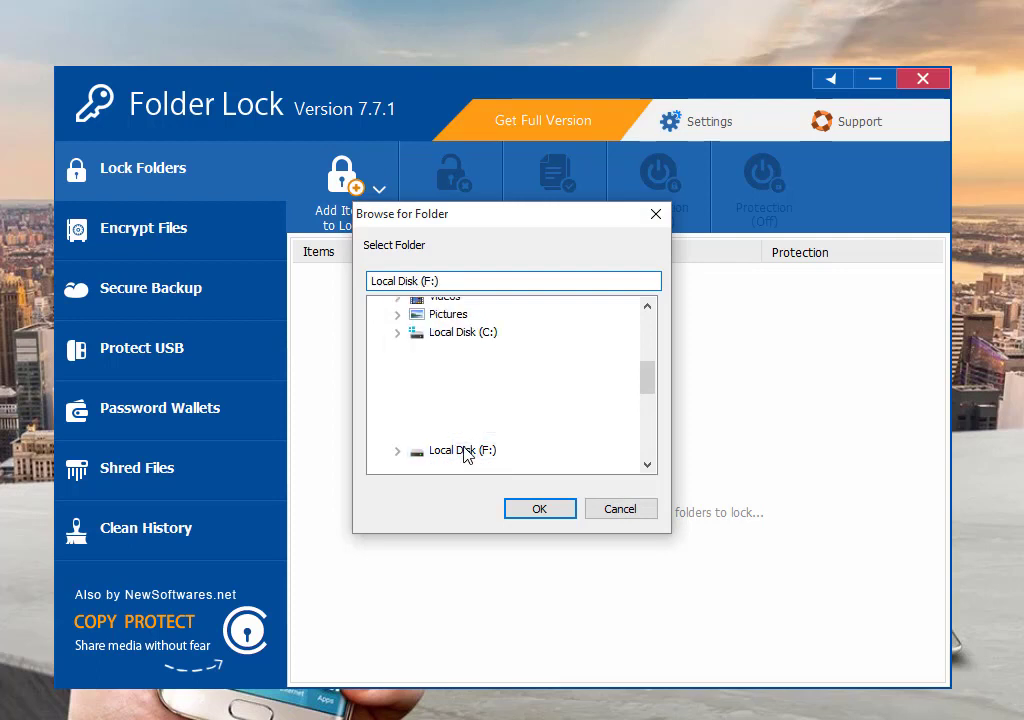
left_click(485, 326)
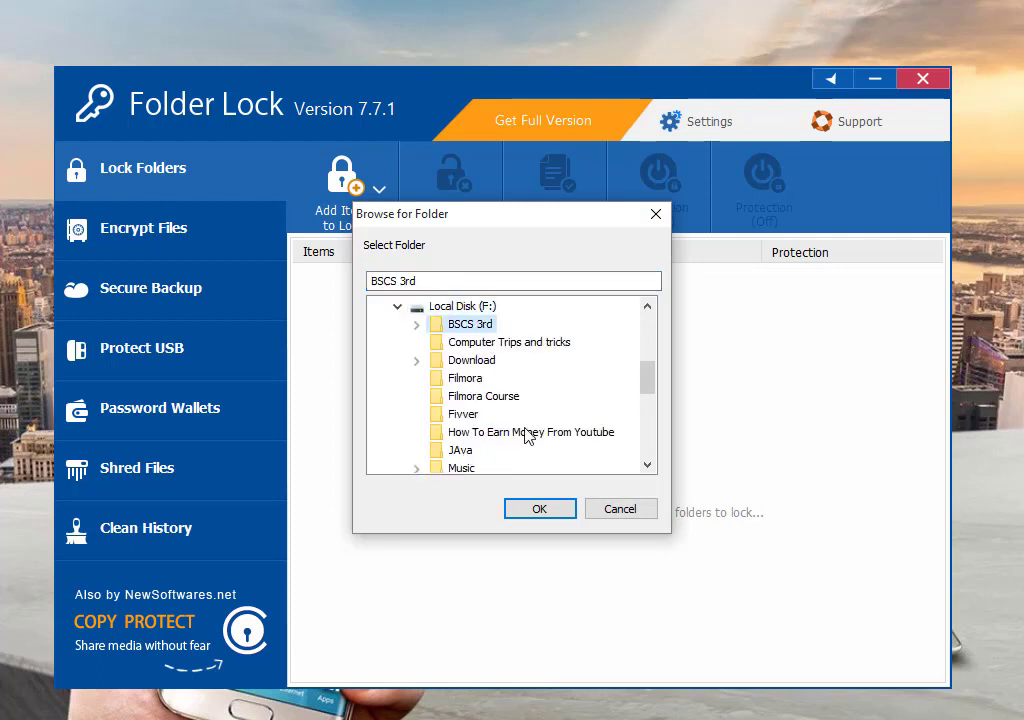
left_click(548, 512)
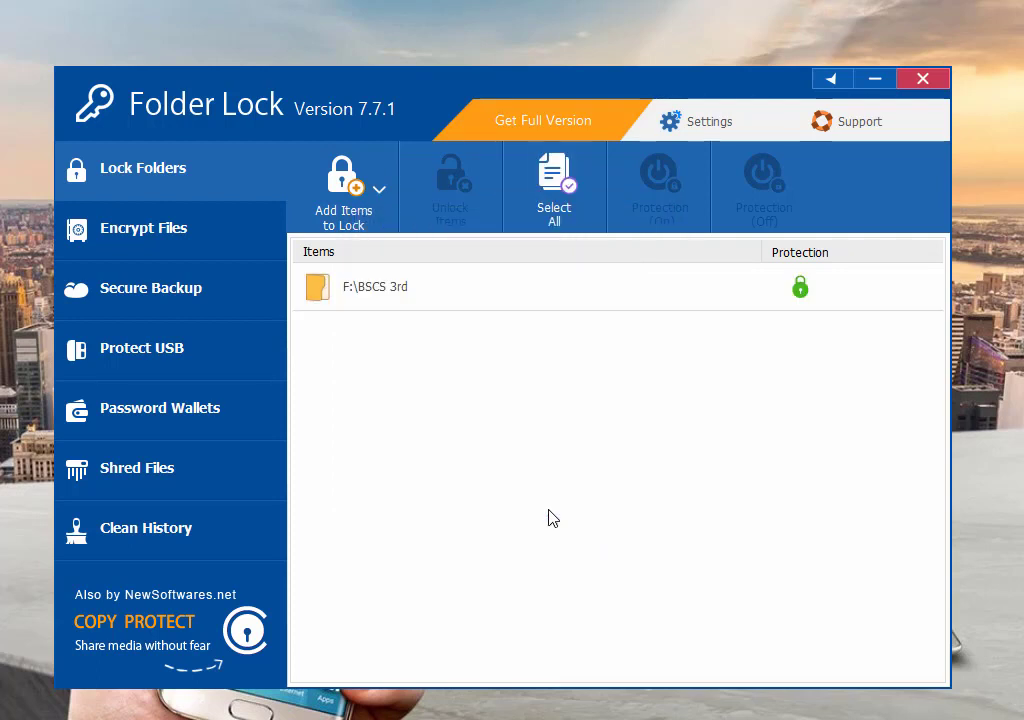
left_click(15, 716)
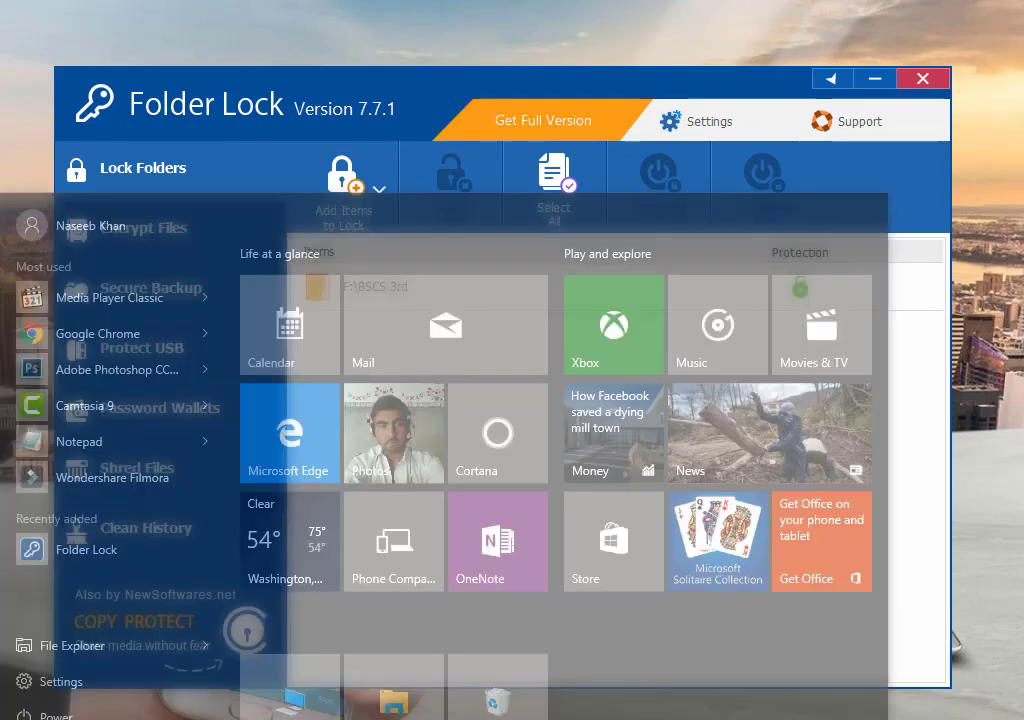
left_click(313, 608)
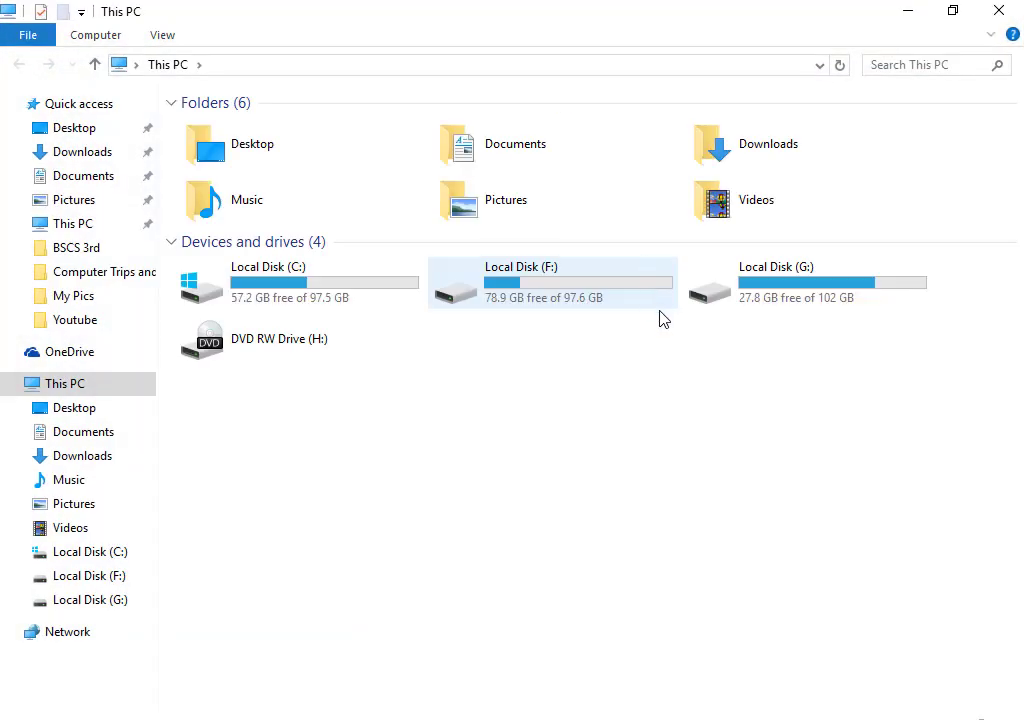
double_click(622, 297)
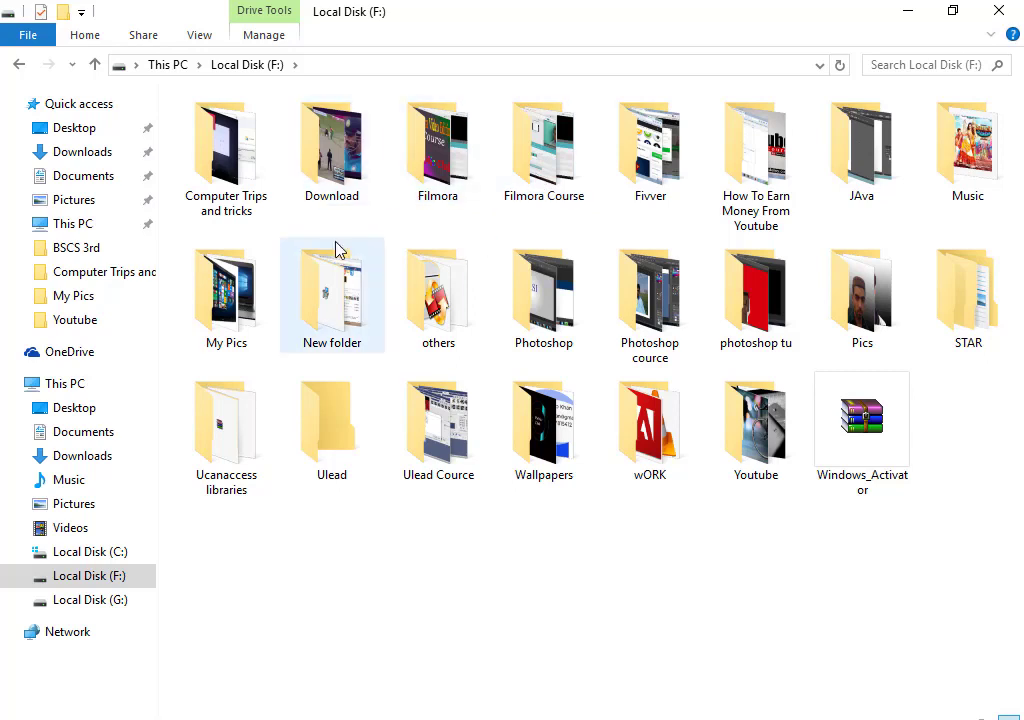
mouse_move(336, 250)
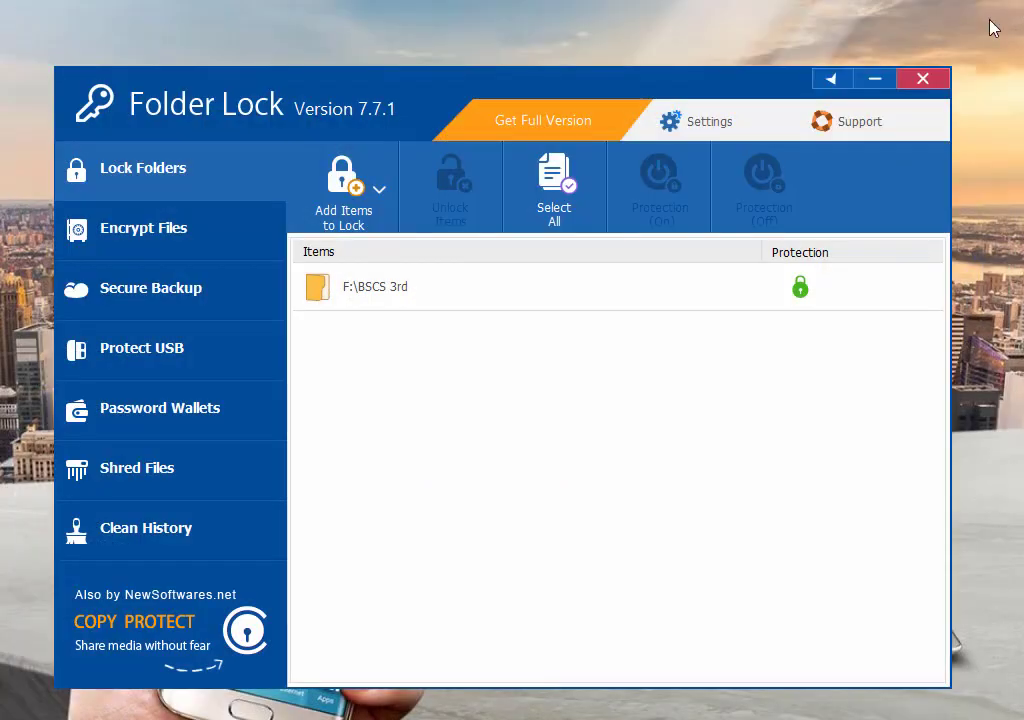
Create a desktop folder keeping the default name 'New folder'.
left_click_drag(665, 85, 771, 43)
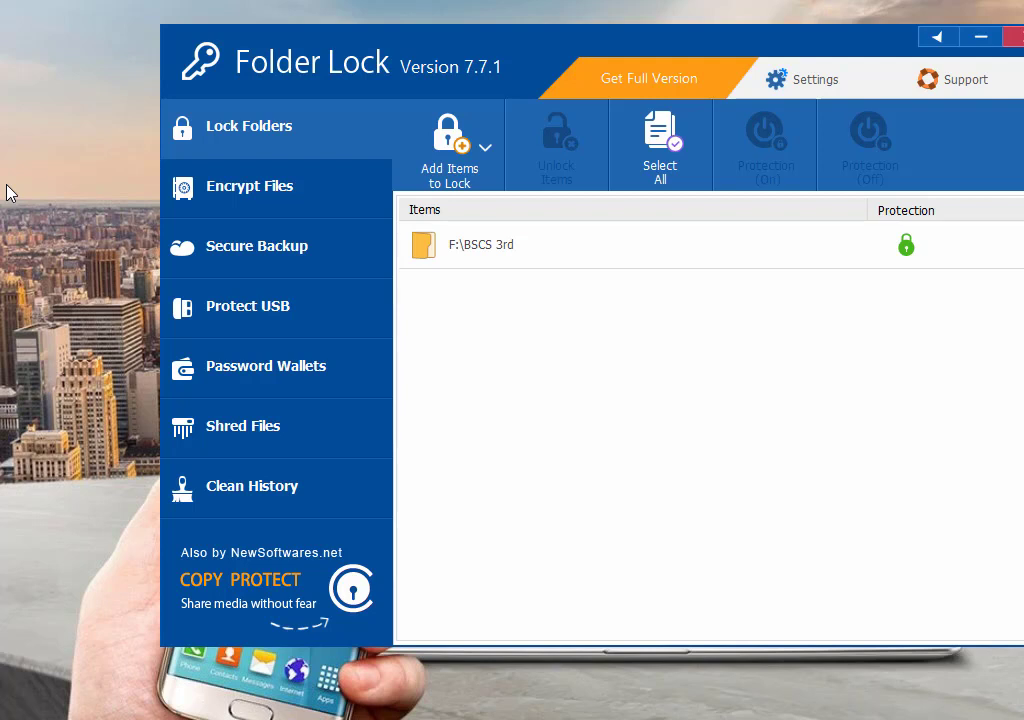
key("ctrl+shift+n")
key("Return")
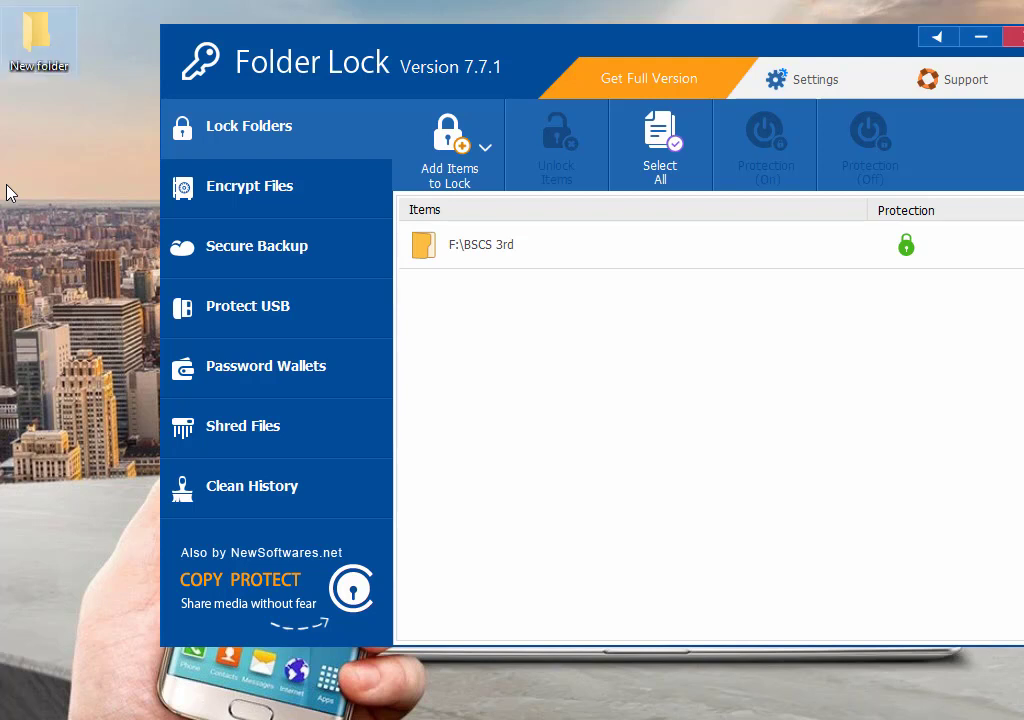
left_click(450, 147)
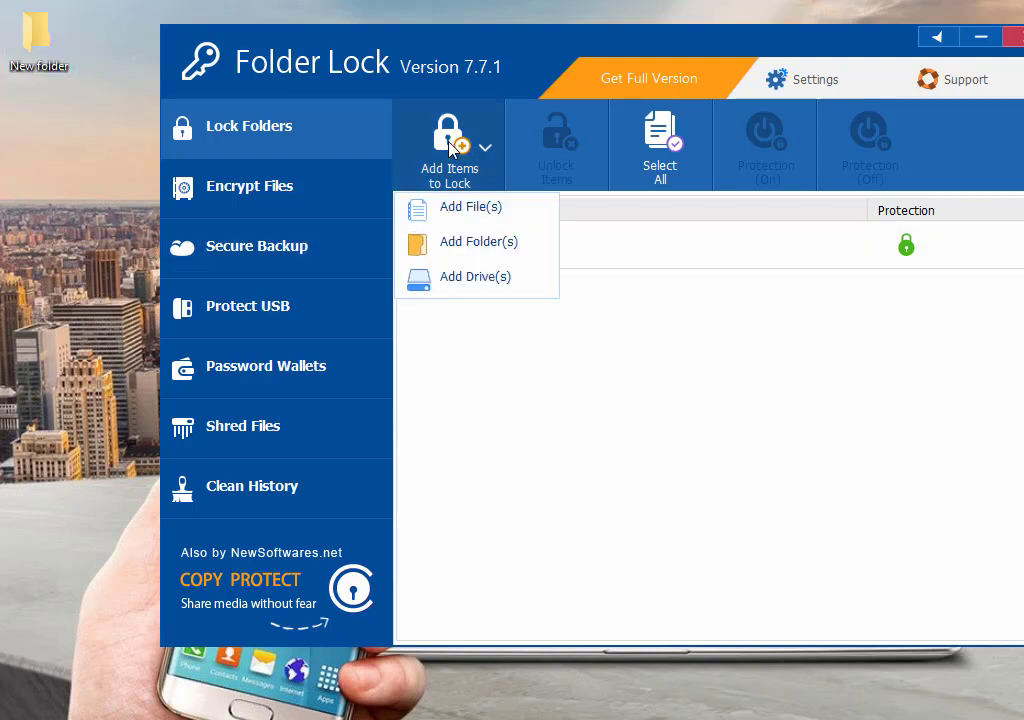
left_click(567, 185)
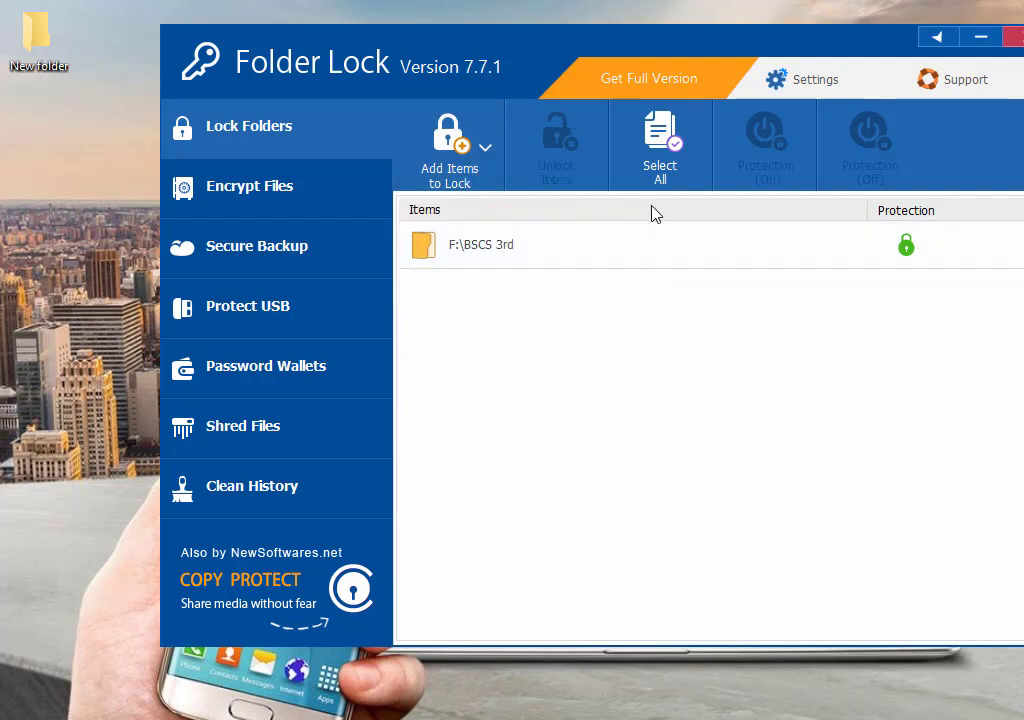
Drag the desktop New folder into Folder Lock's locked items list.
left_click(513, 252)
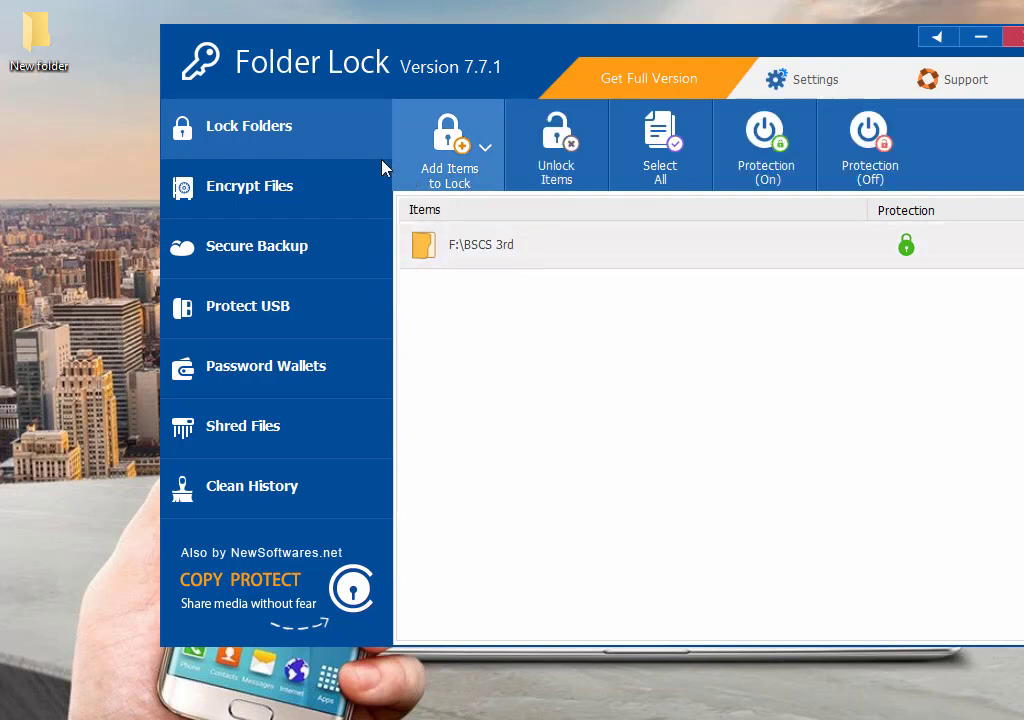
left_click_drag(47, 47, 657, 425)
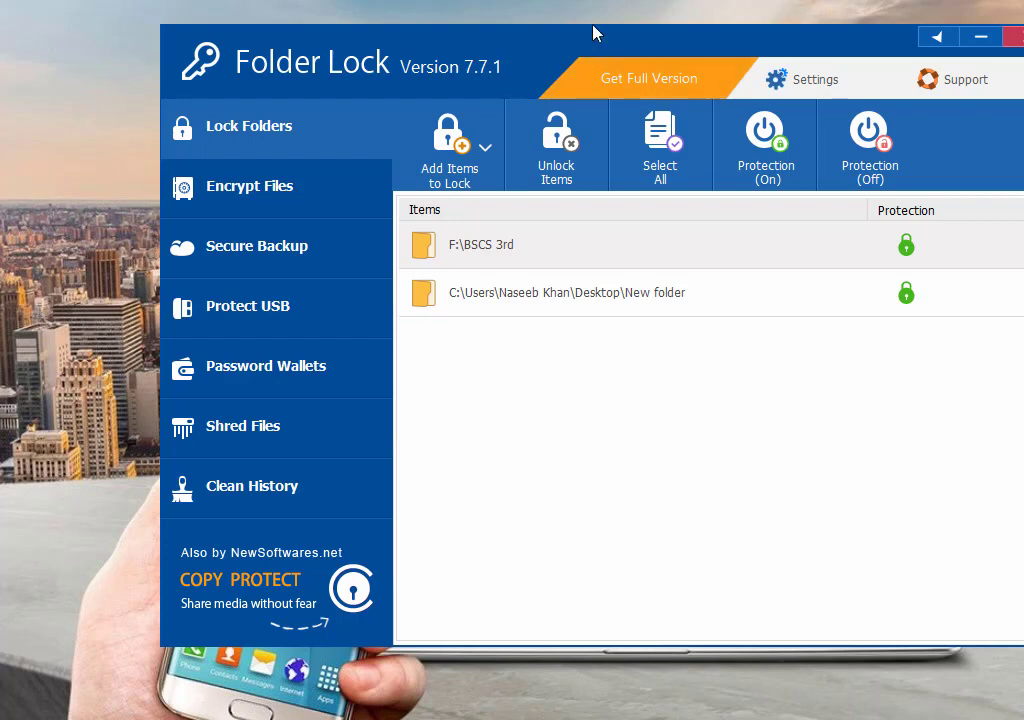
left_click_drag(576, 28, 476, 28)
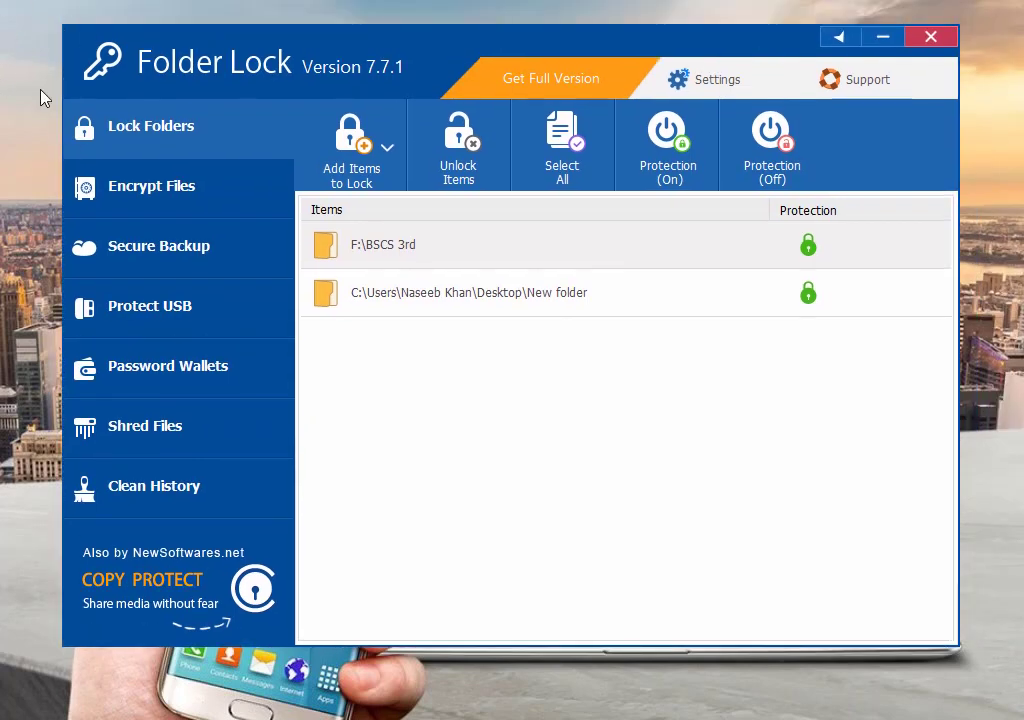
Lock the whole Local Disk (G:) drive using Add Drive(s).
left_click(884, 36)
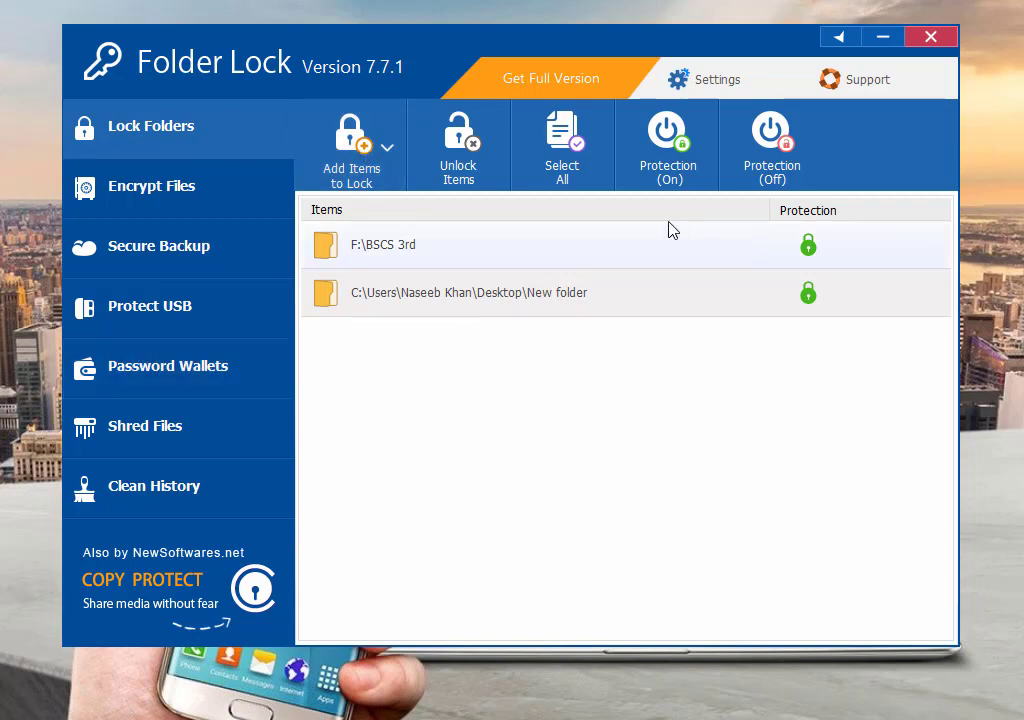
left_click(389, 152)
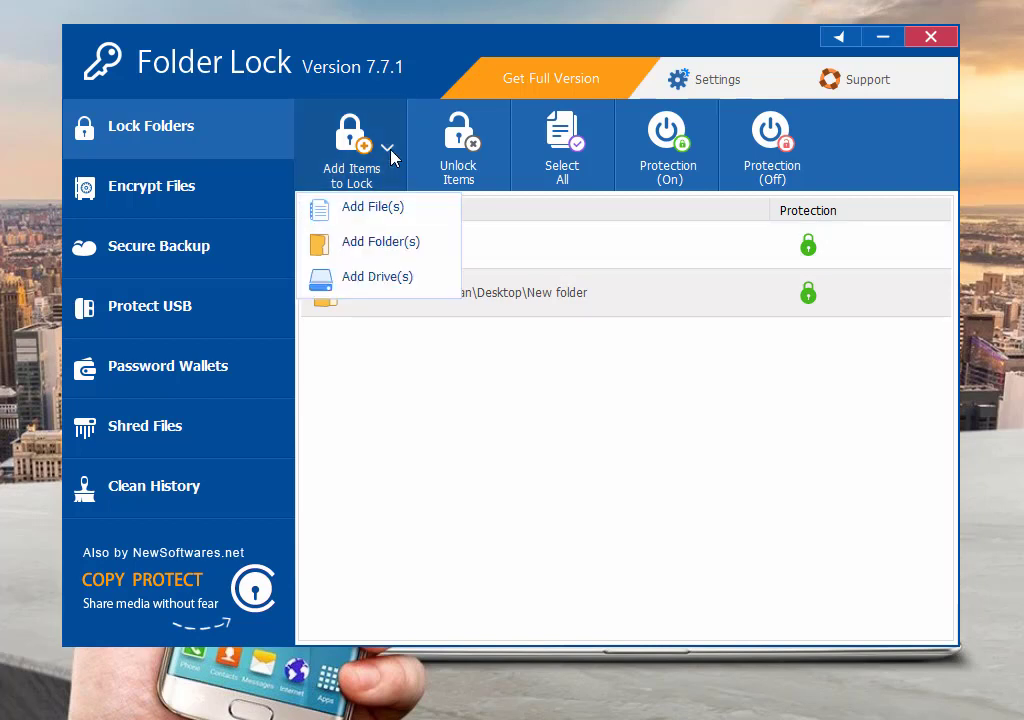
left_click(375, 276)
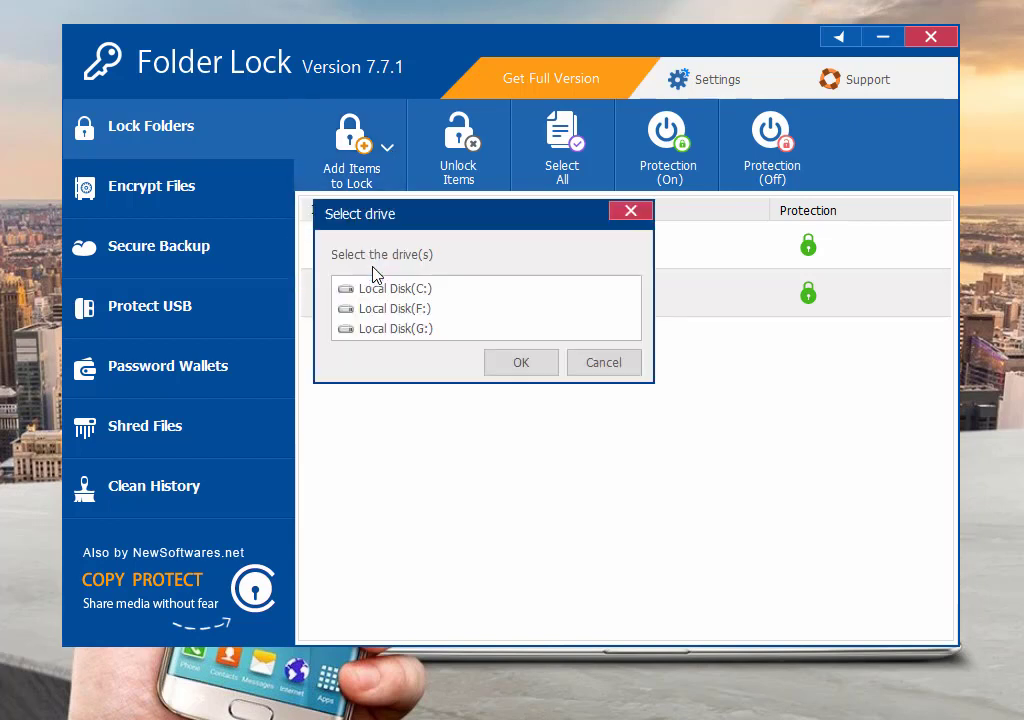
left_click(398, 330)
left_click(521, 364)
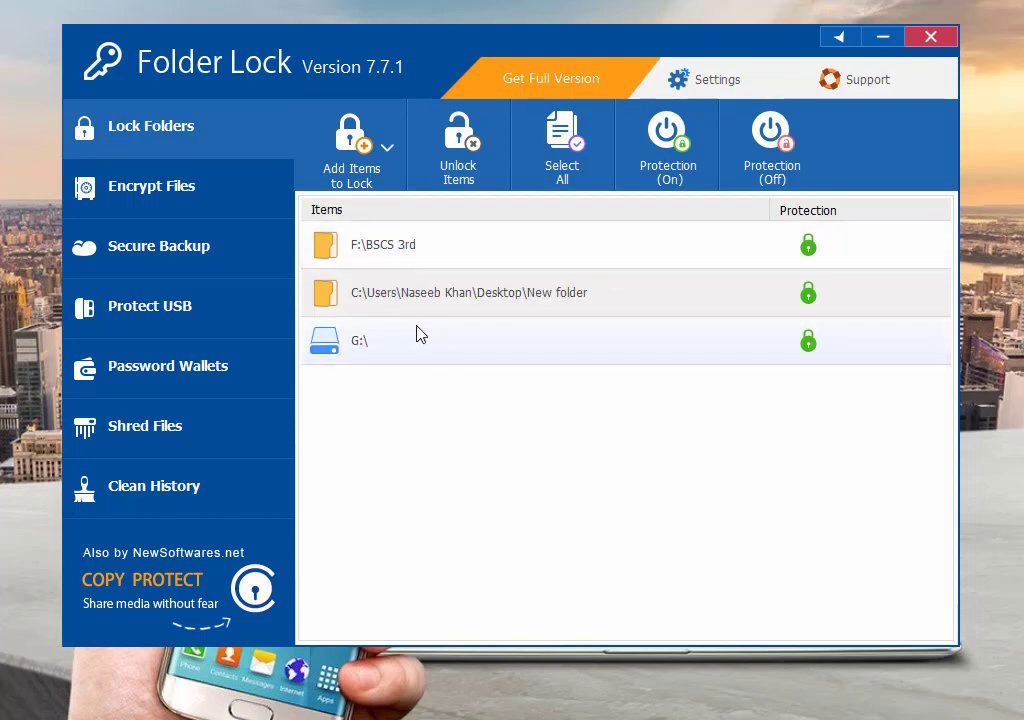
key("super")
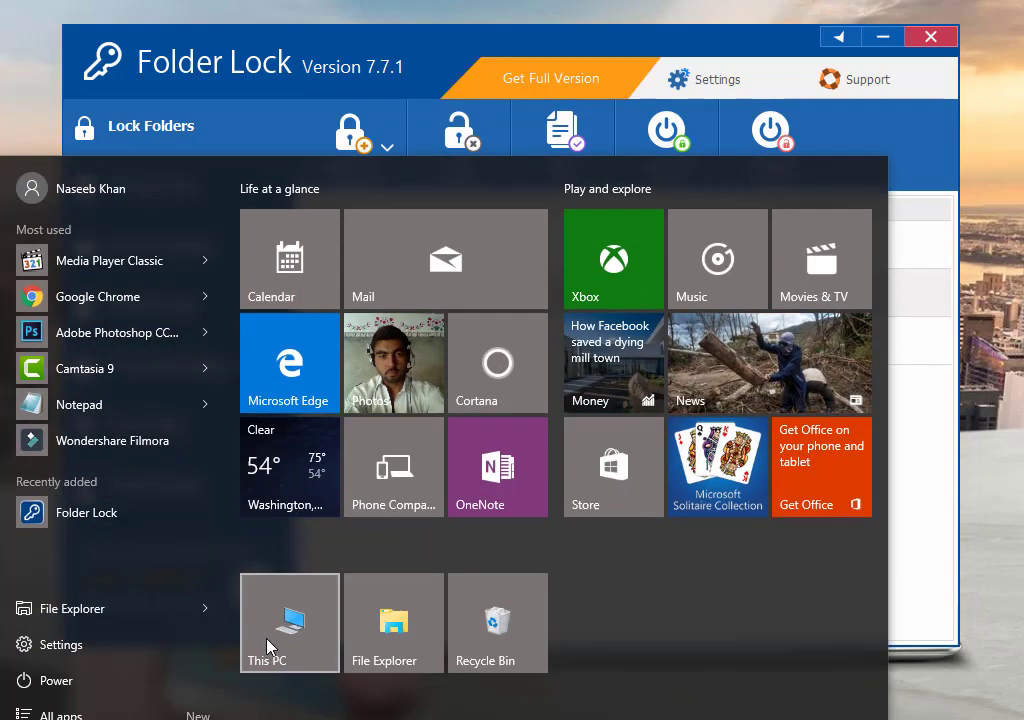
left_click(270, 647)
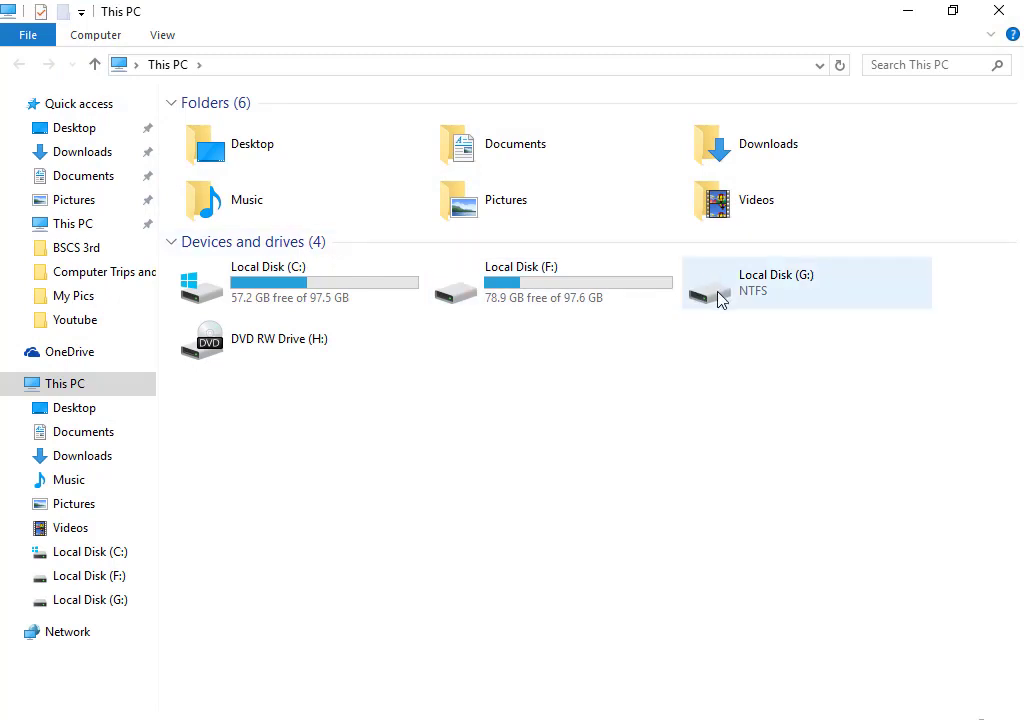
left_click(785, 310)
double_click(785, 310)
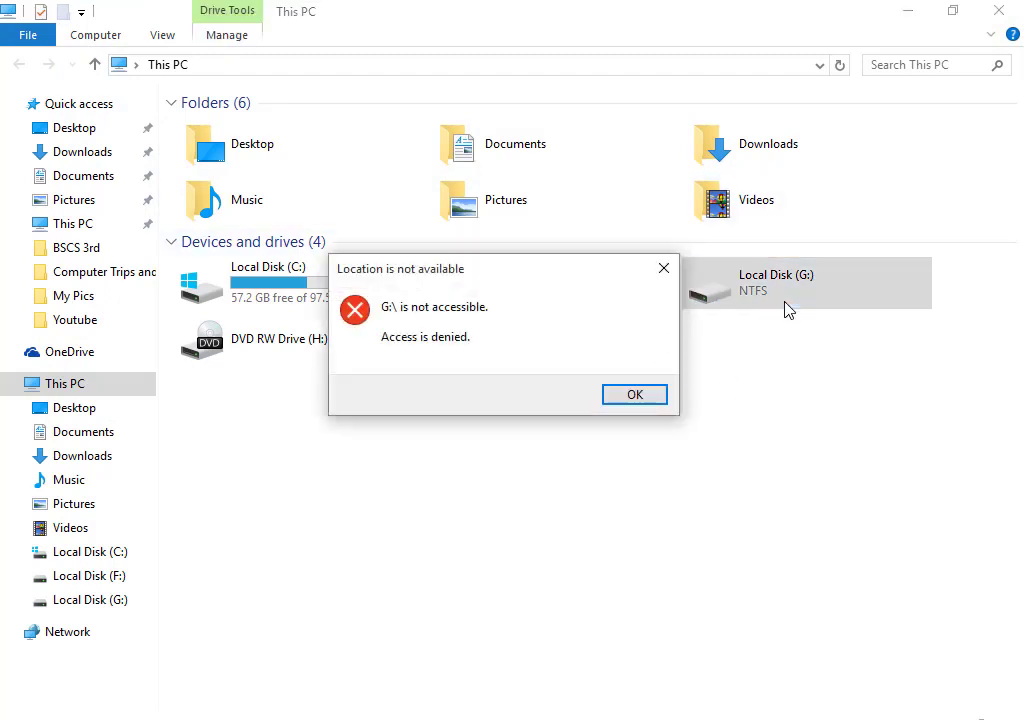
left_click(647, 399)
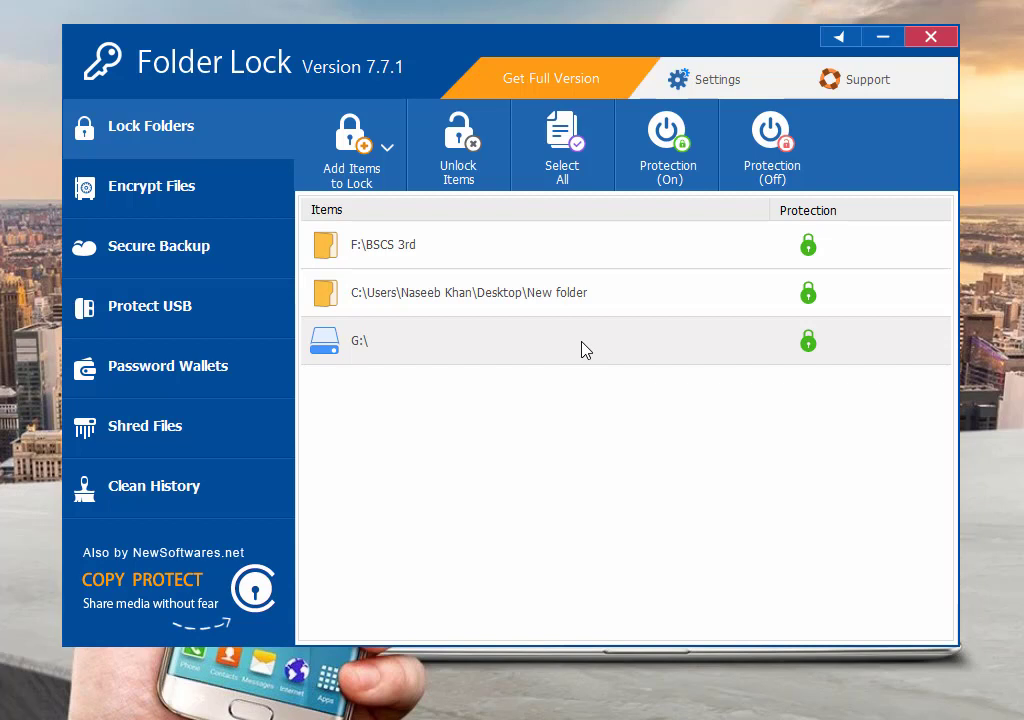
Unlock F:\BSCS 3rd, New folder and G:, leaving the list empty, and exit Folder Lock.
left_click(521, 265)
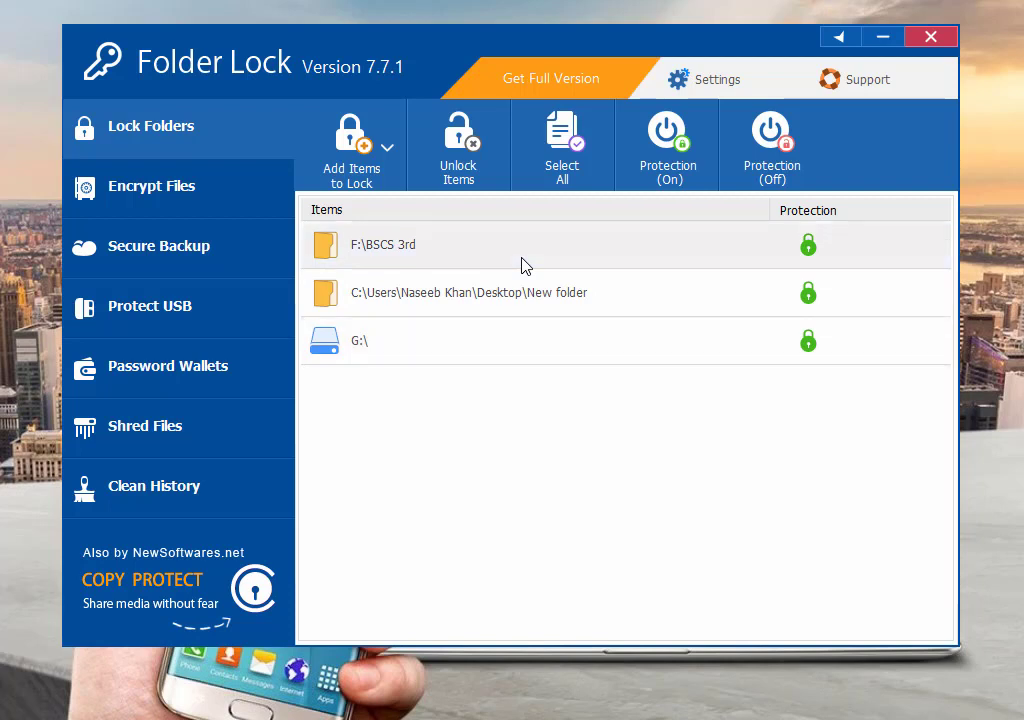
left_click(476, 160)
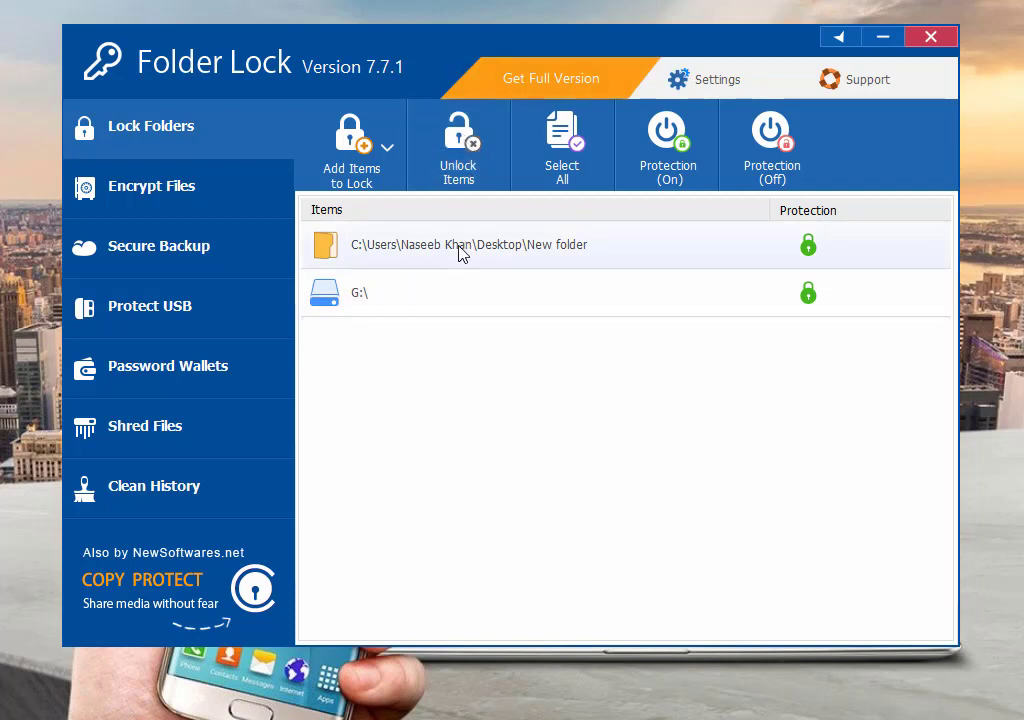
left_click(469, 155)
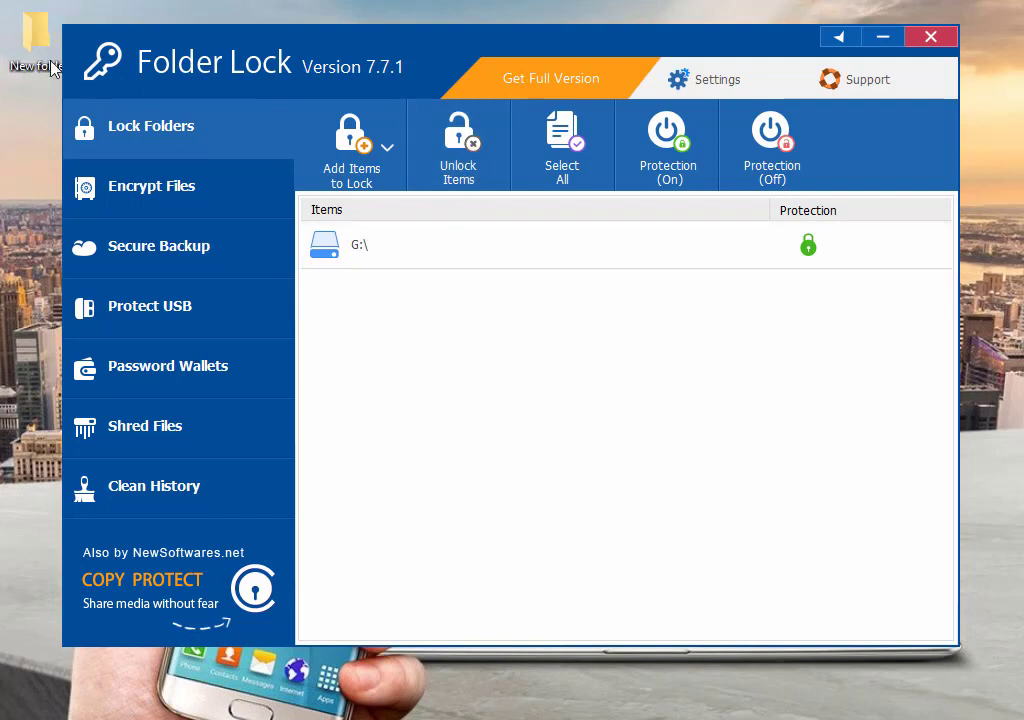
left_click(366, 245)
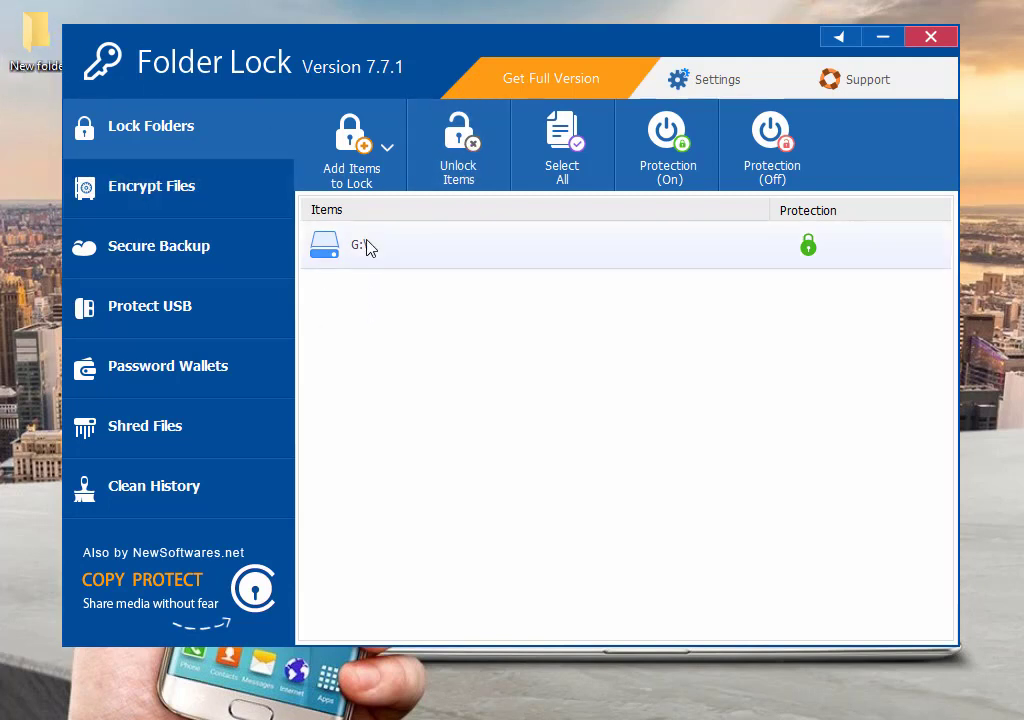
left_click(483, 146)
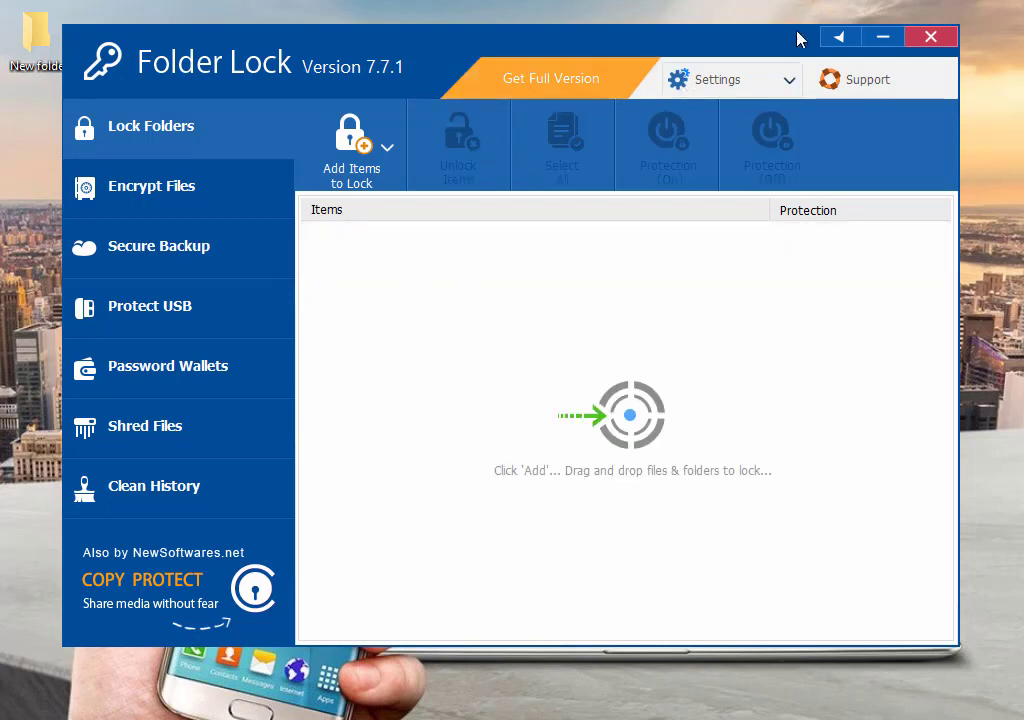
left_click(931, 38)
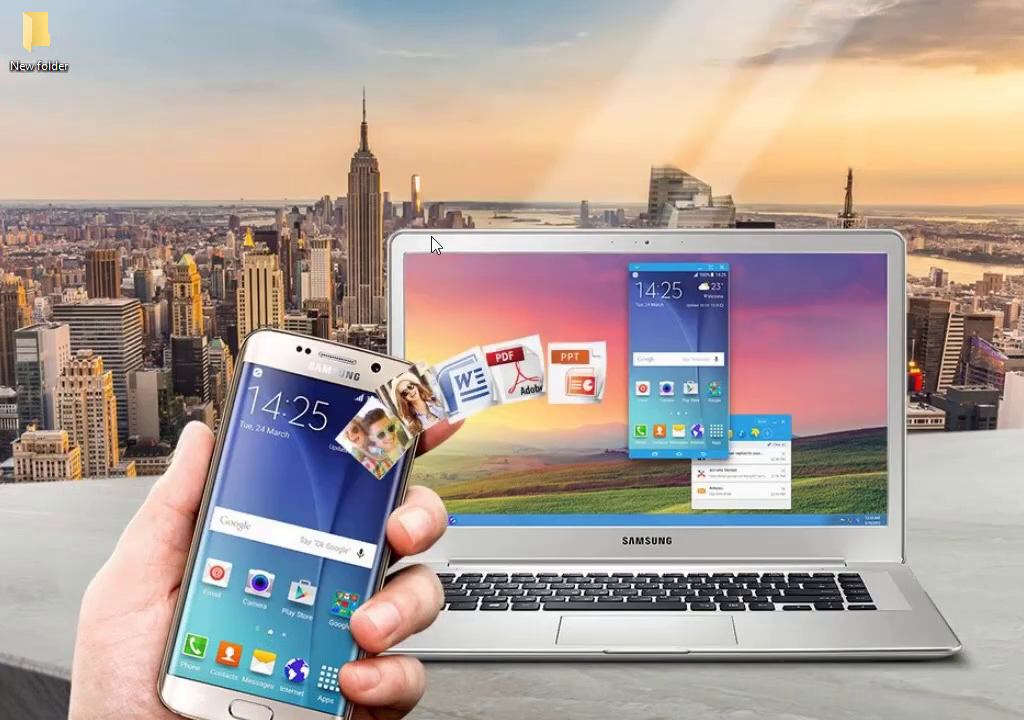